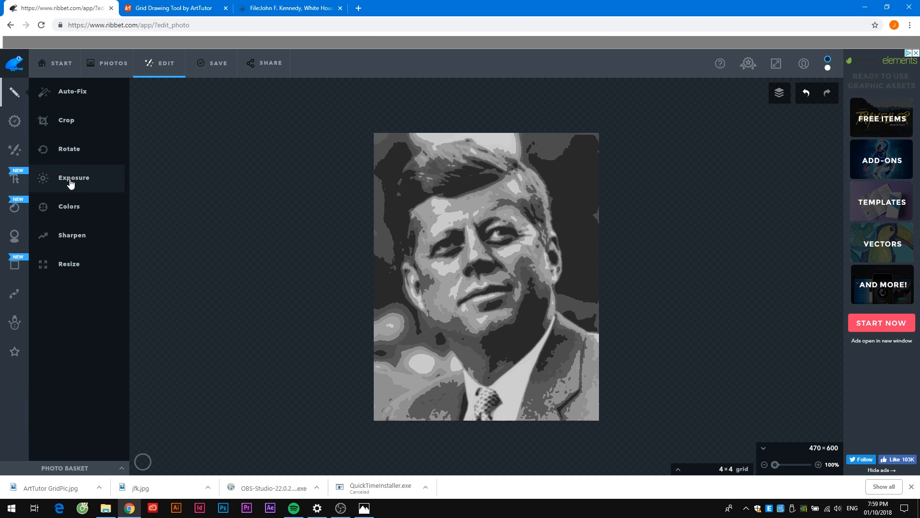
# - Try out contrast values around 32 on the posterized portrait with the Exposure adjustment
pyautogui.click(70, 180)
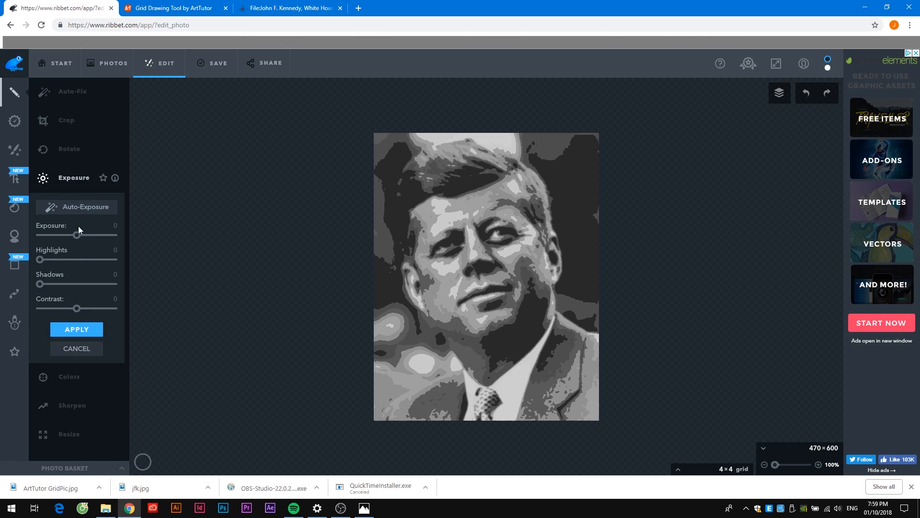
pyautogui.click(88, 308)
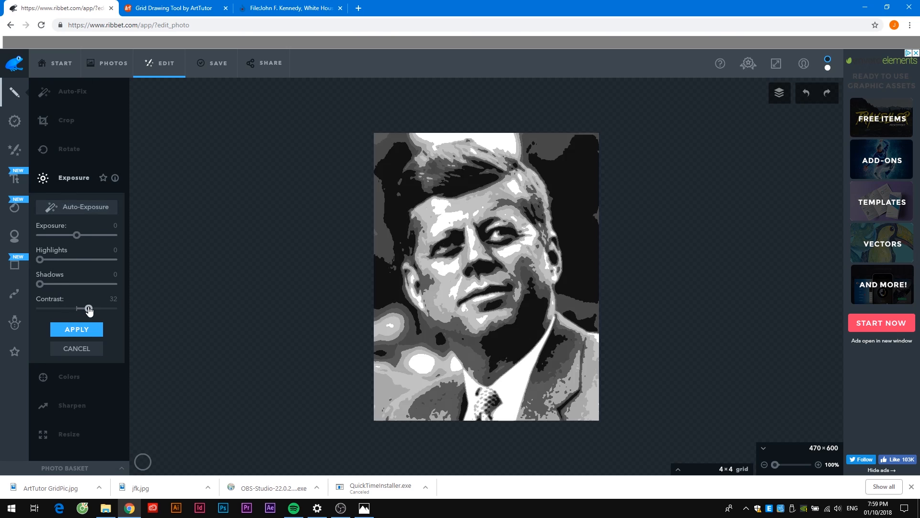
pyautogui.moveTo(89, 308)
pyautogui.mouseDown()
pyautogui.moveTo(99, 310)
pyautogui.moveTo(82, 307)
pyautogui.mouseUp()
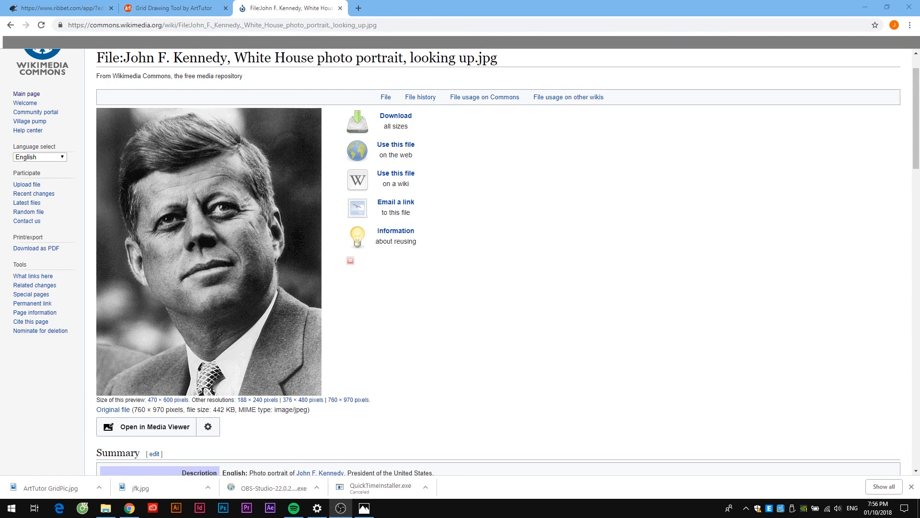
pyautogui.rightClick(225, 257)
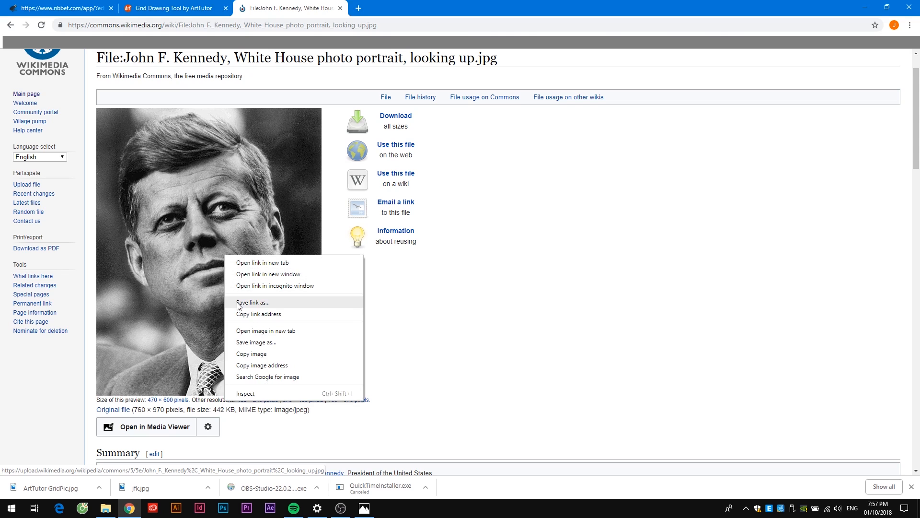
pyautogui.click(250, 343)
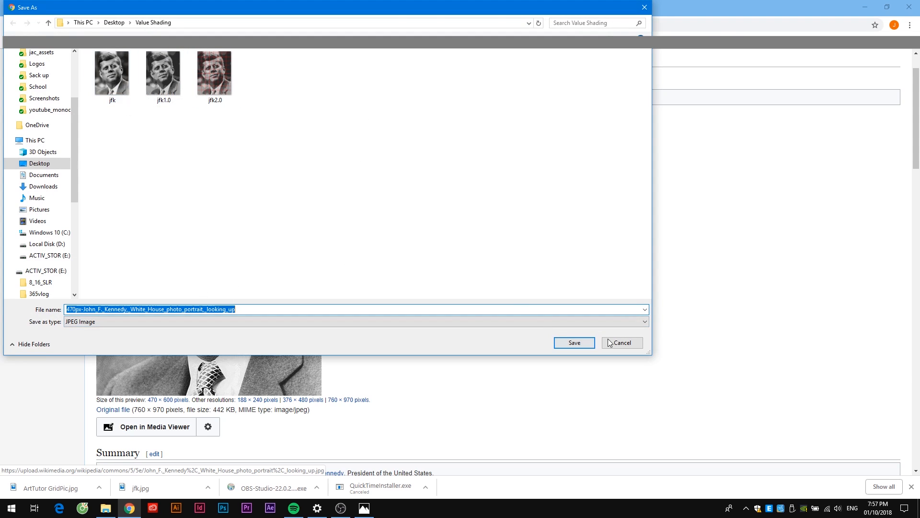
pyautogui.click(622, 342)
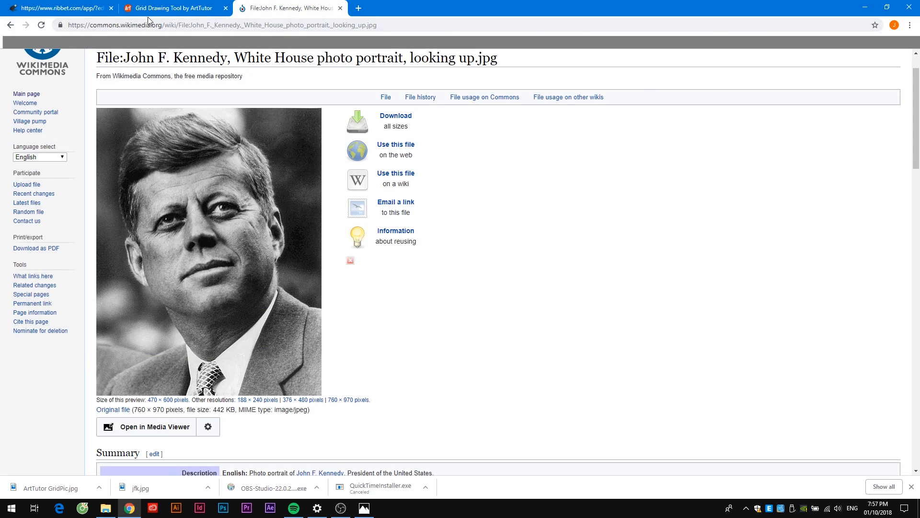
# - Switch to the Ribbet editor and upload the jfk photo from the Value Shading folder
pyautogui.click(104, 13)
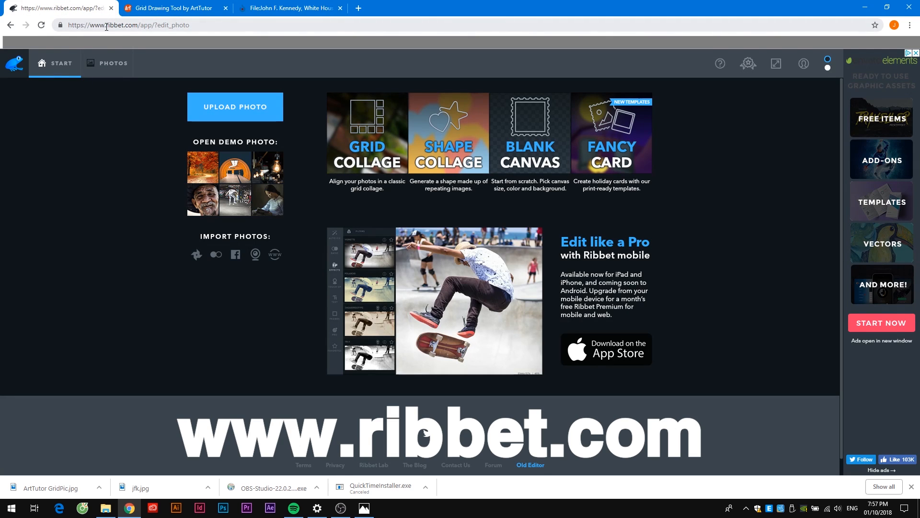
pyautogui.moveTo(105, 25); pyautogui.dragTo(139, 28)
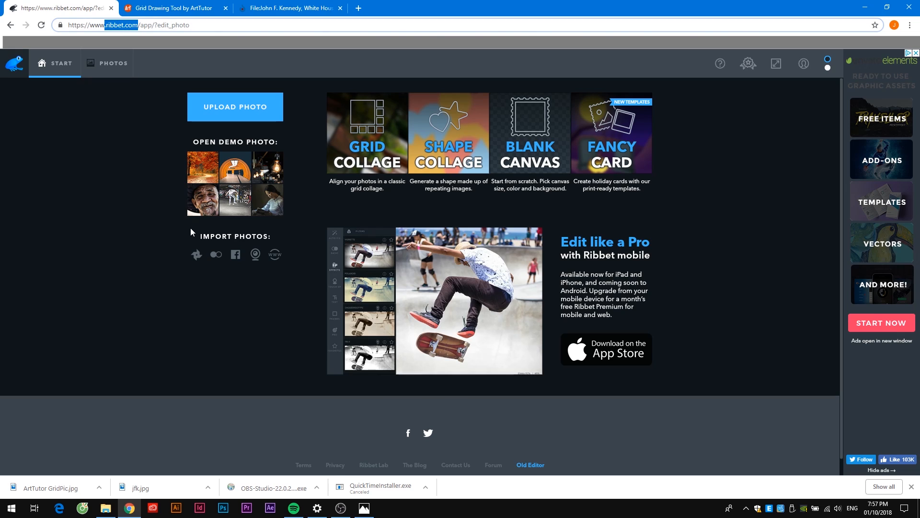
pyautogui.click(221, 110)
pyautogui.click(117, 83)
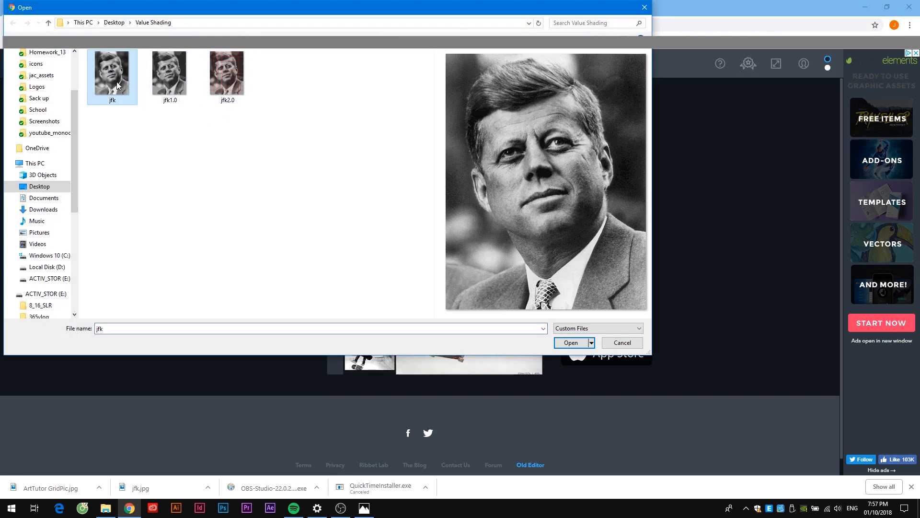
pyautogui.click(572, 343)
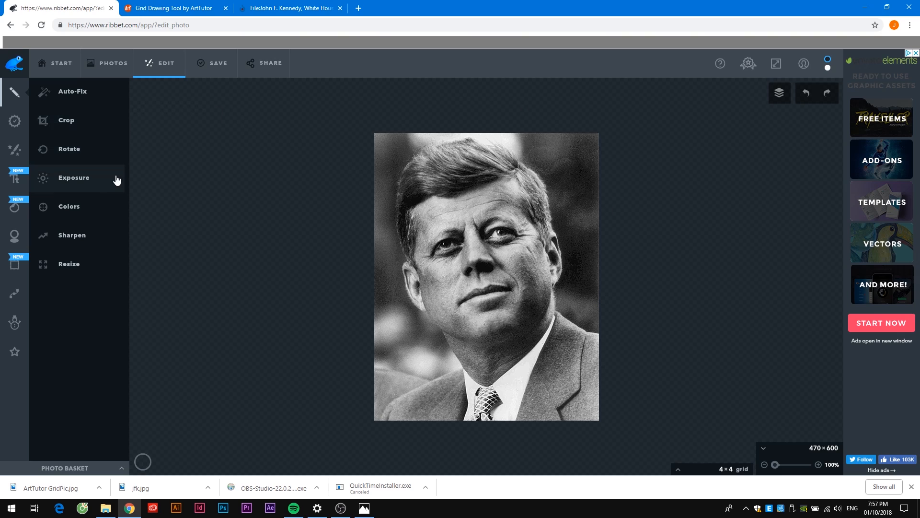
# - Reduce the portrait's saturation to the minimum and apply the Colors adjustment
pyautogui.click(96, 210)
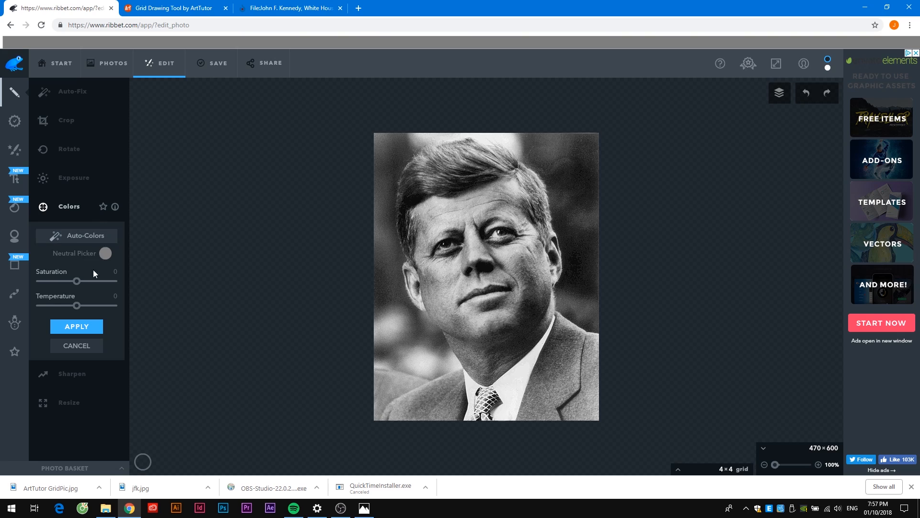
pyautogui.moveTo(77, 286); pyautogui.dragTo(30, 292)
pyautogui.click(77, 327)
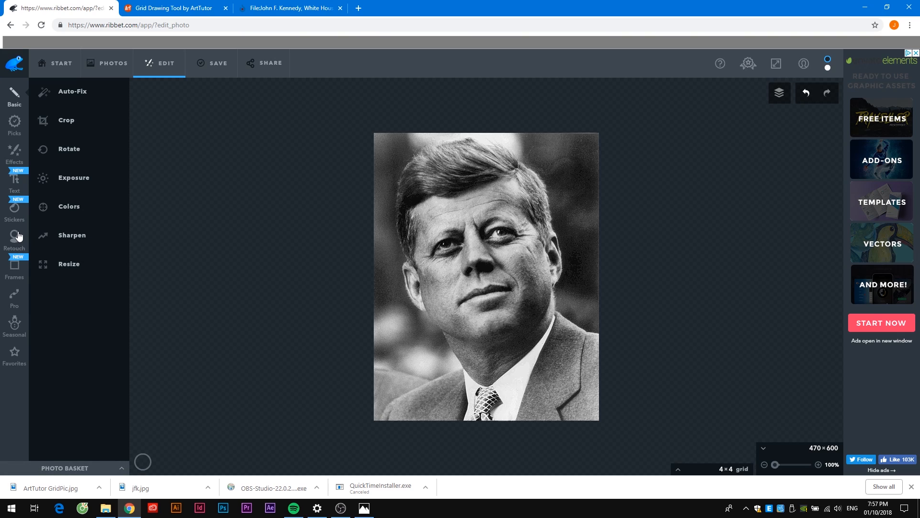
# - Find the Posterize effect among the photo effects and start it on the portrait
pyautogui.click(14, 154)
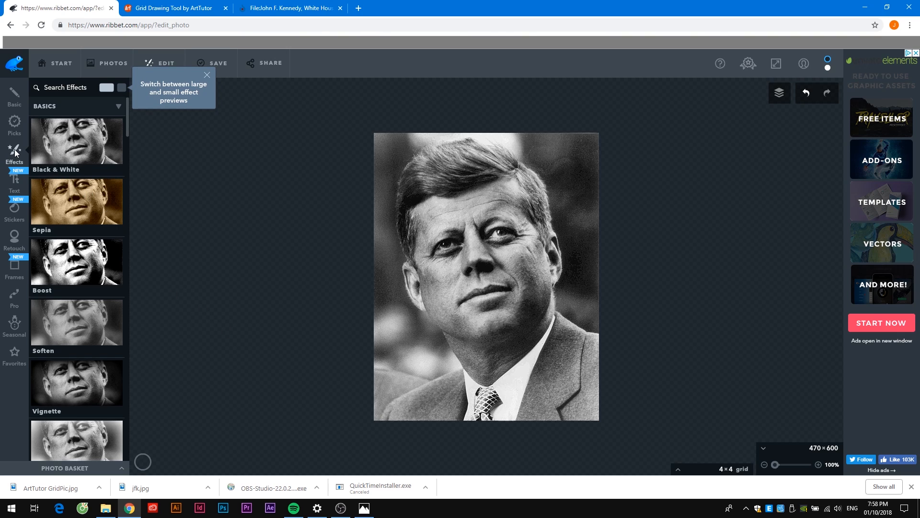
pyautogui.scroll(-3, 89, 184)
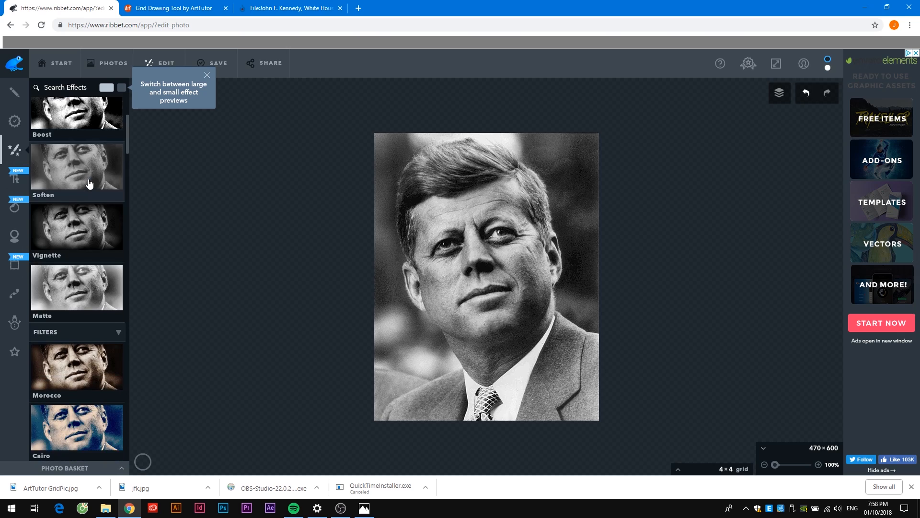
pyautogui.scroll(-12, 89, 184)
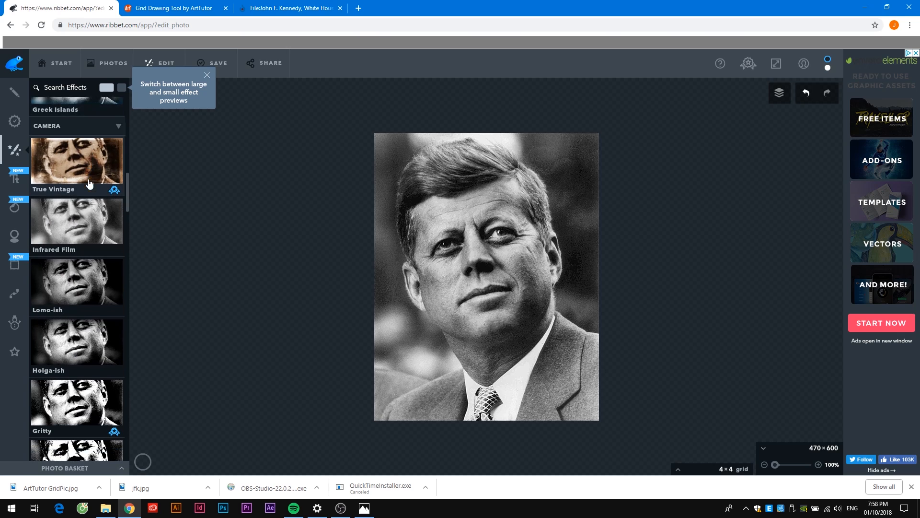
pyautogui.scroll(-7, 90, 184)
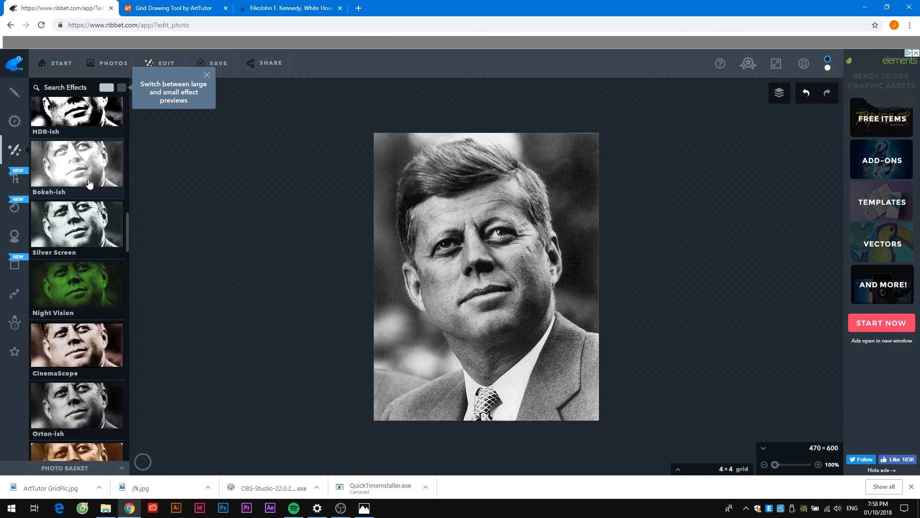
pyautogui.scroll(-6, 89, 184)
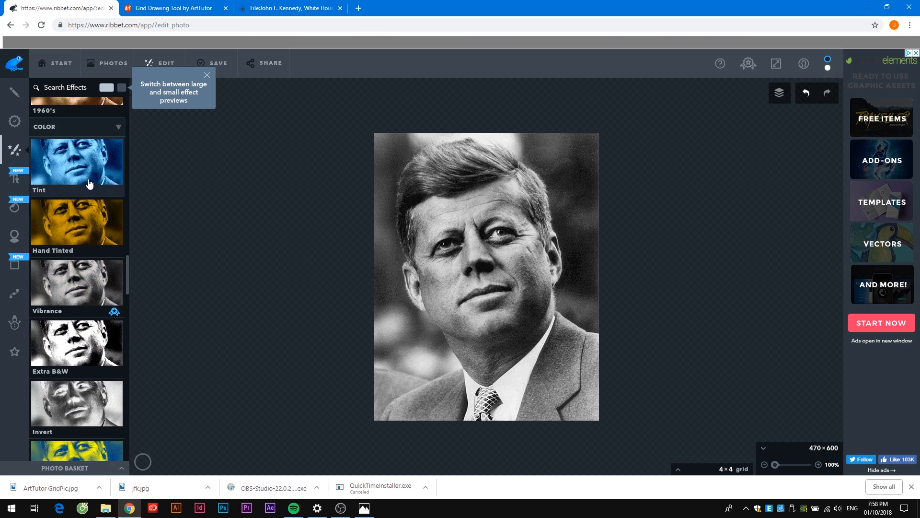
pyautogui.scroll(-5, 90, 183)
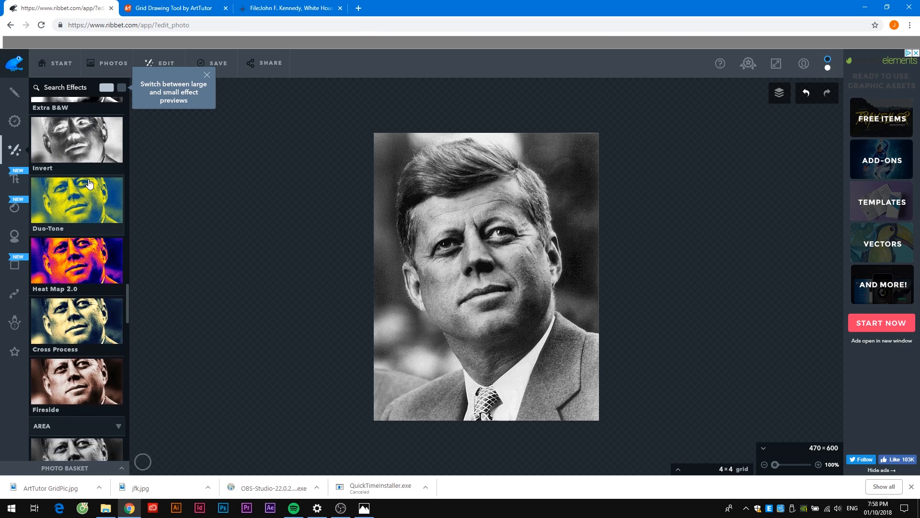
pyautogui.scroll(-5, 89, 184)
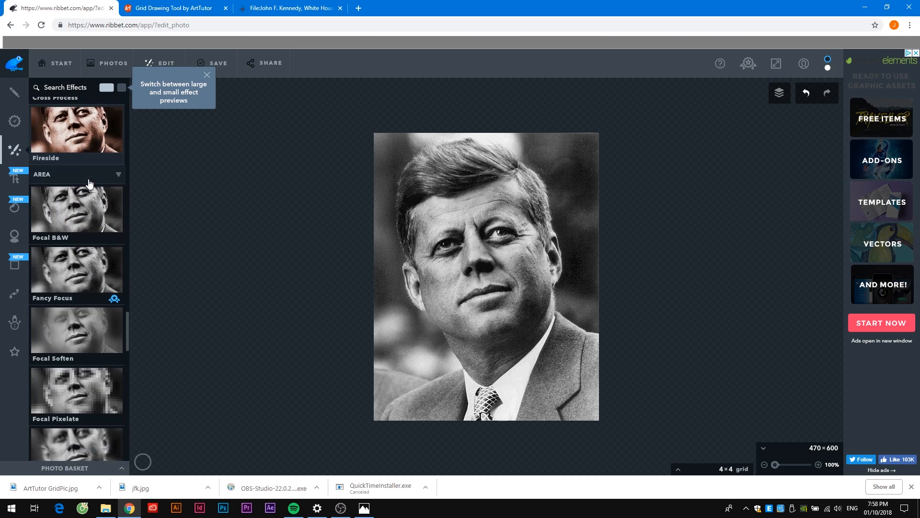
pyautogui.scroll(-6, 89, 183)
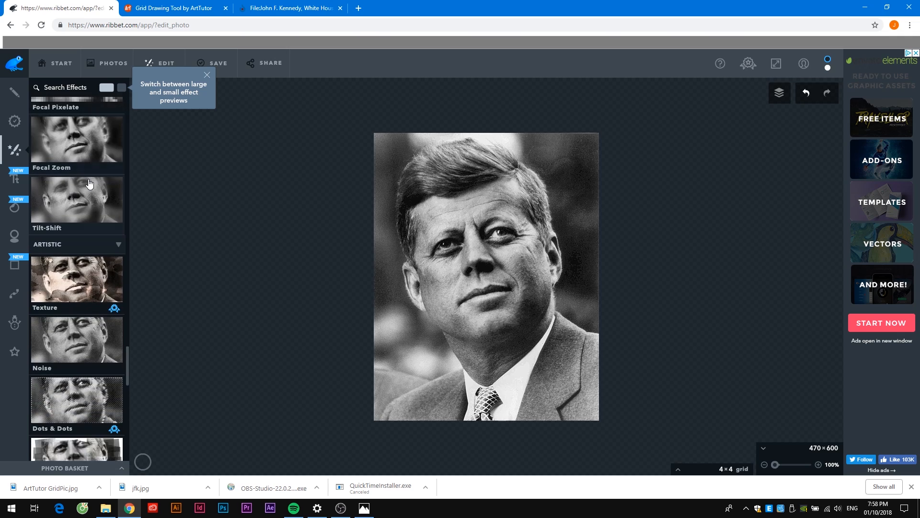
pyautogui.scroll(-6, 89, 184)
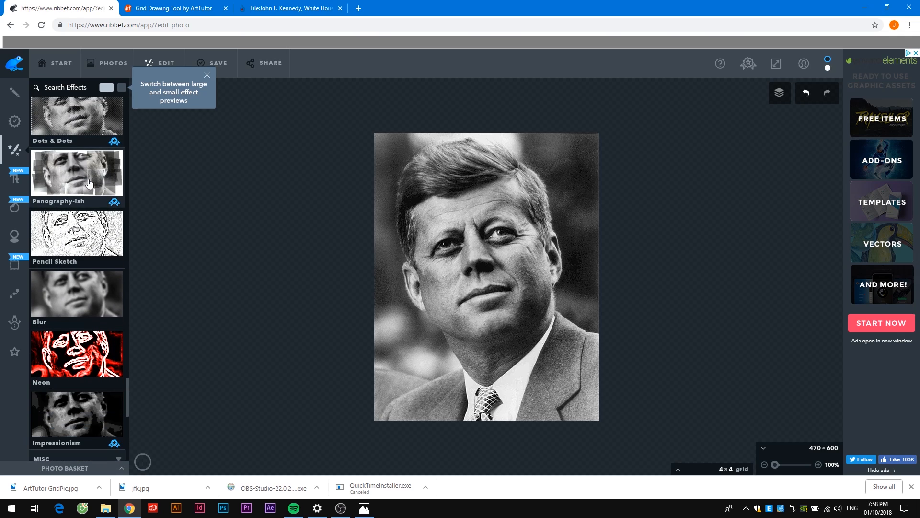
pyautogui.scroll(-5, 89, 182)
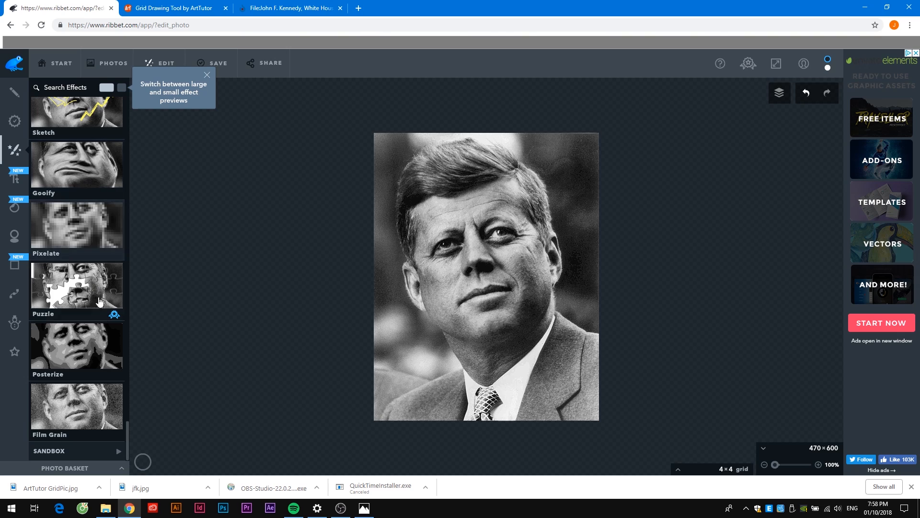
pyautogui.click(99, 354)
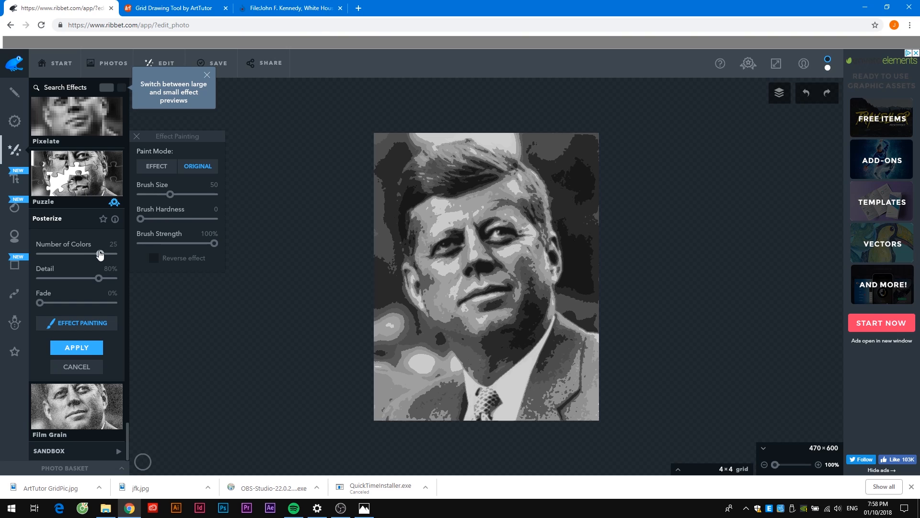
# - Preview the Posterize effect with 2 and 30 colors, and set the number of colors to 7
pyautogui.moveTo(96, 255); pyautogui.dragTo(42, 256)
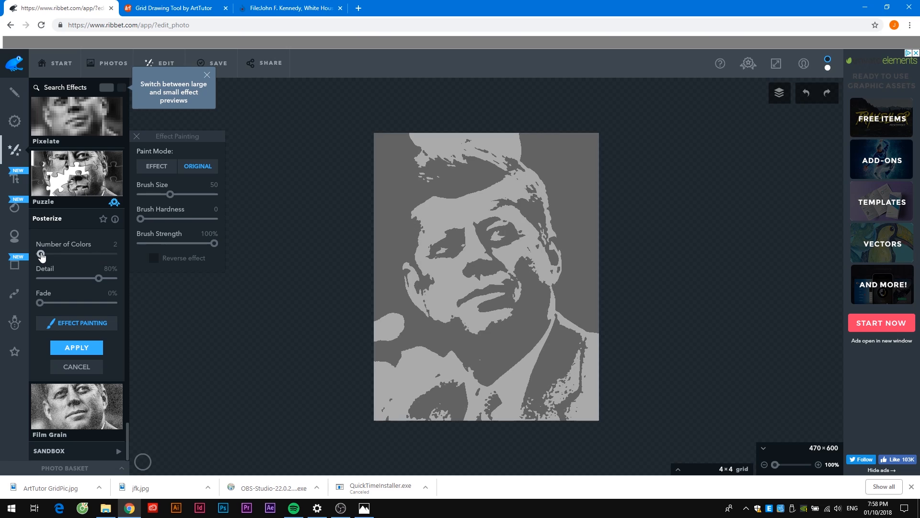
pyautogui.click(113, 254)
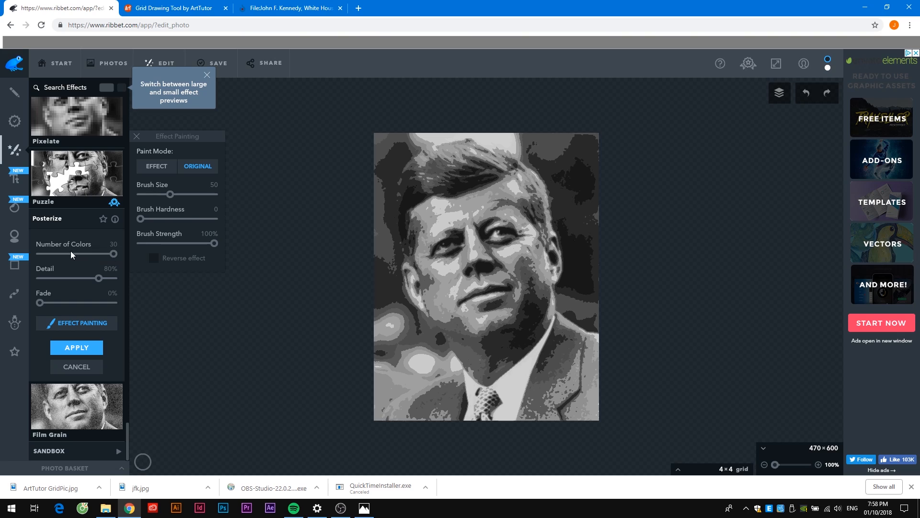
pyautogui.click(59, 254)
pyautogui.click(46, 254)
pyautogui.moveTo(46, 254); pyautogui.dragTo(52, 255)
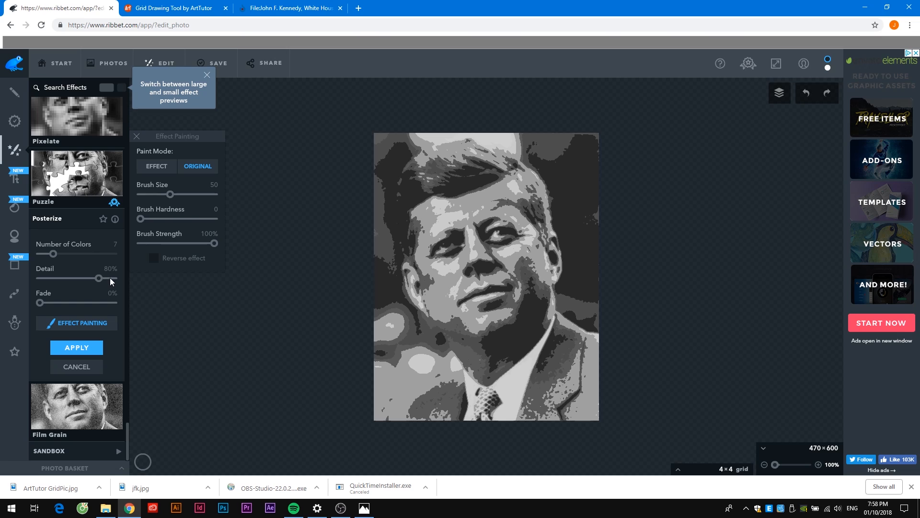
# - Set the Posterize detail to 69% and the number of colors to 9, and apply the effect
pyautogui.moveTo(99, 278)
pyautogui.mouseDown()
pyautogui.moveTo(118, 279)
pyautogui.moveTo(91, 280)
pyautogui.mouseUp()
pyautogui.click(97, 278)
pyautogui.moveTo(56, 254); pyautogui.dragTo(64, 257)
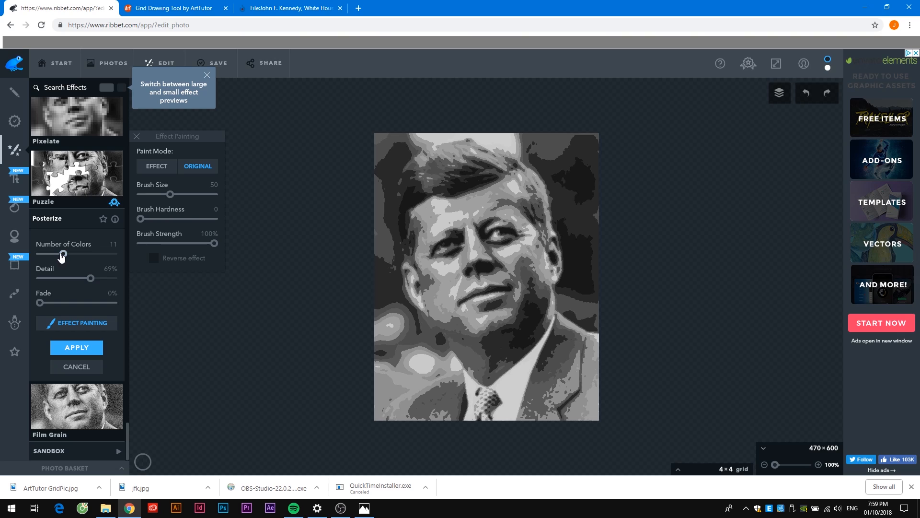
pyautogui.click(58, 254)
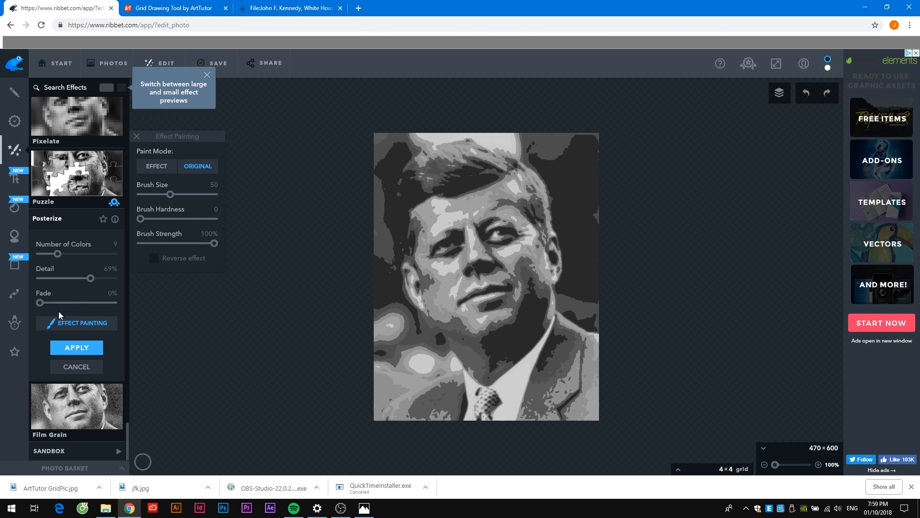
pyautogui.click(78, 348)
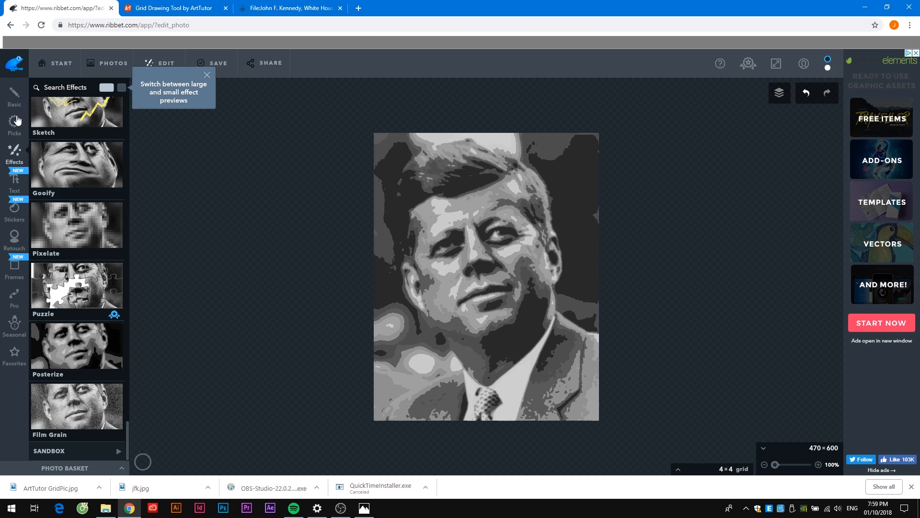
# - Raise the posterized portrait's contrast to 34 and apply the Exposure adjustment
pyautogui.click(15, 98)
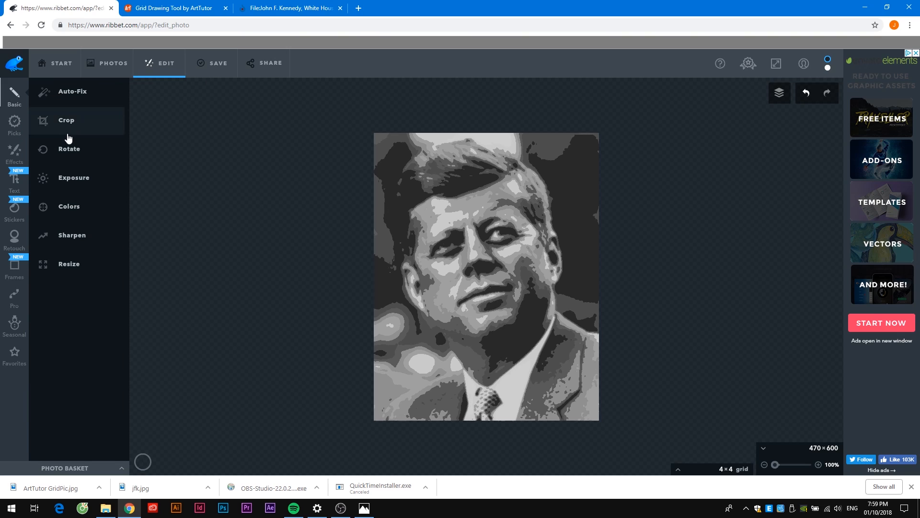
pyautogui.click(70, 181)
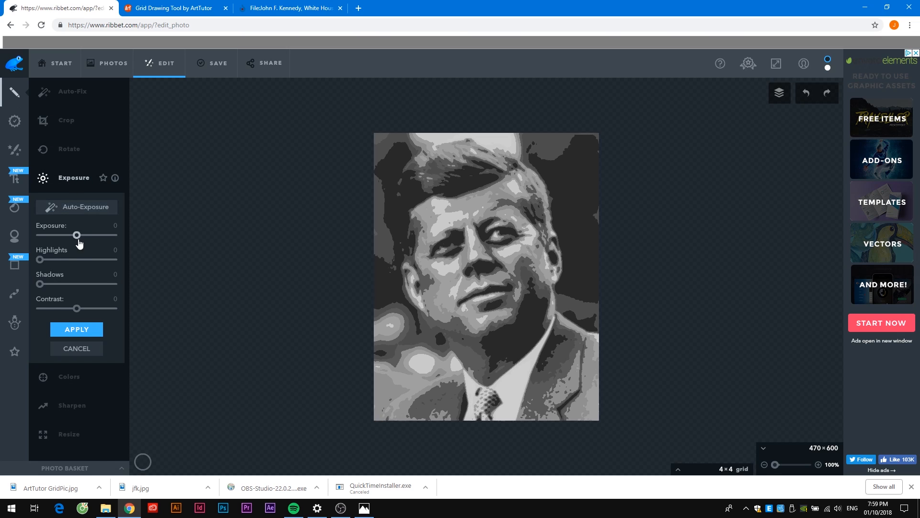
pyautogui.moveTo(76, 308)
pyautogui.mouseDown()
pyautogui.moveTo(98, 309)
pyautogui.moveTo(83, 311)
pyautogui.mouseUp()
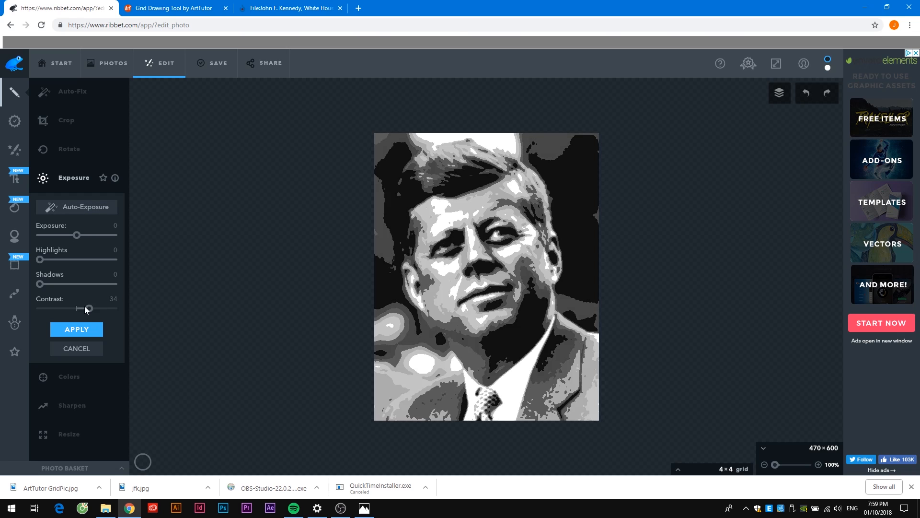
pyautogui.click(87, 330)
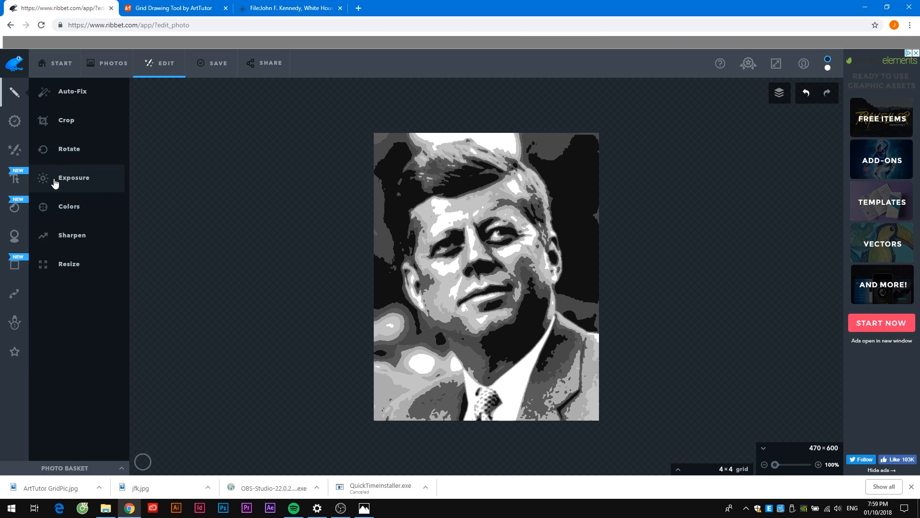
# - Save the posterized portrait to the computer as a JPEG named jfk2.2 in the Value Shading folder
pyautogui.click(211, 67)
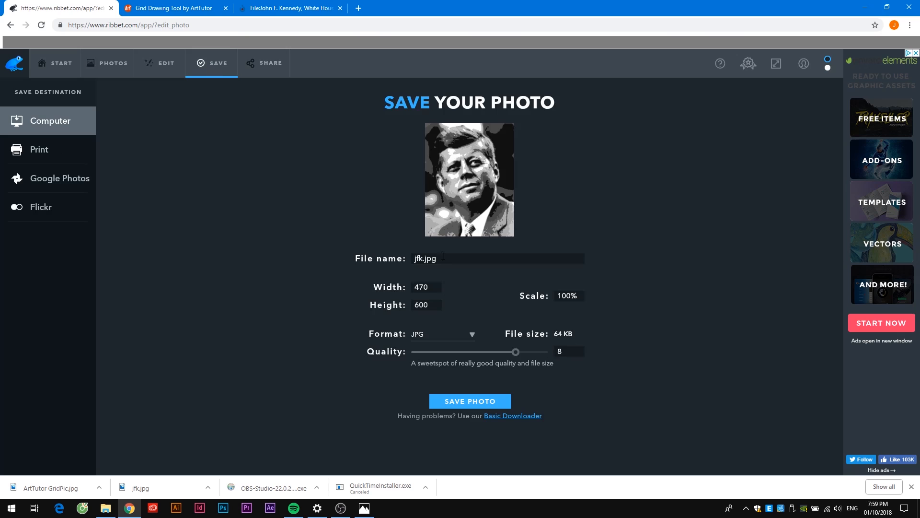
pyautogui.click(425, 258)
pyautogui.press('Delete')
pyautogui.press('Delete')
pyautogui.press('Delete')
pyautogui.press('Delete')
pyautogui.click(471, 401)
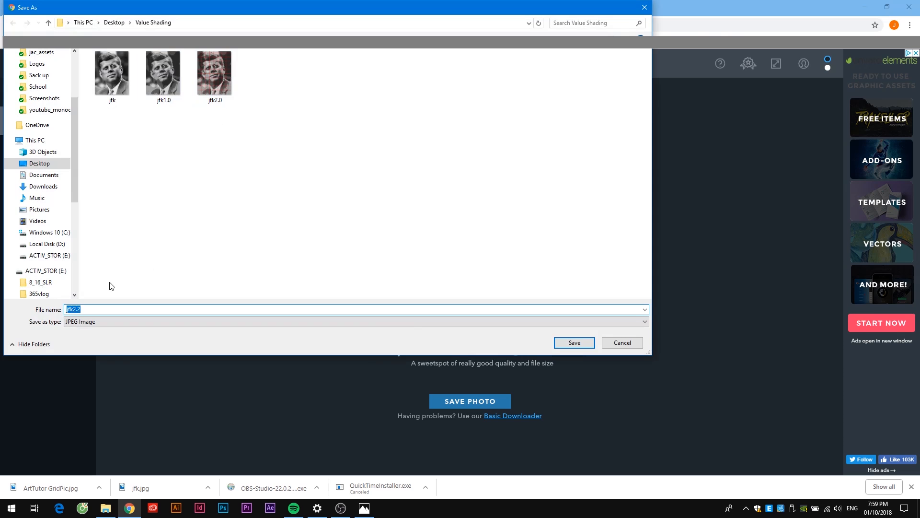
pyautogui.click(571, 343)
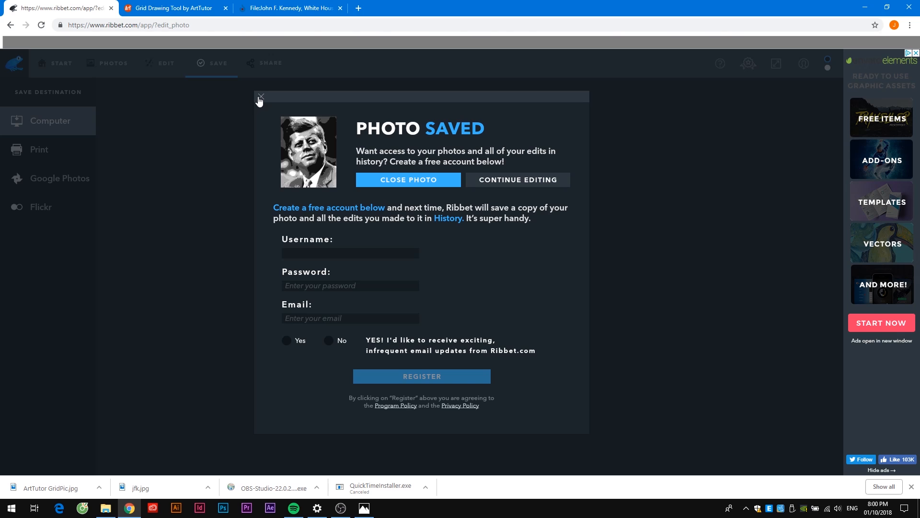
# - Switch to the ArtTutor Grid Drawing Tool and upload jfk2.2.jpg from the Value Shading folder
pyautogui.click(168, 9)
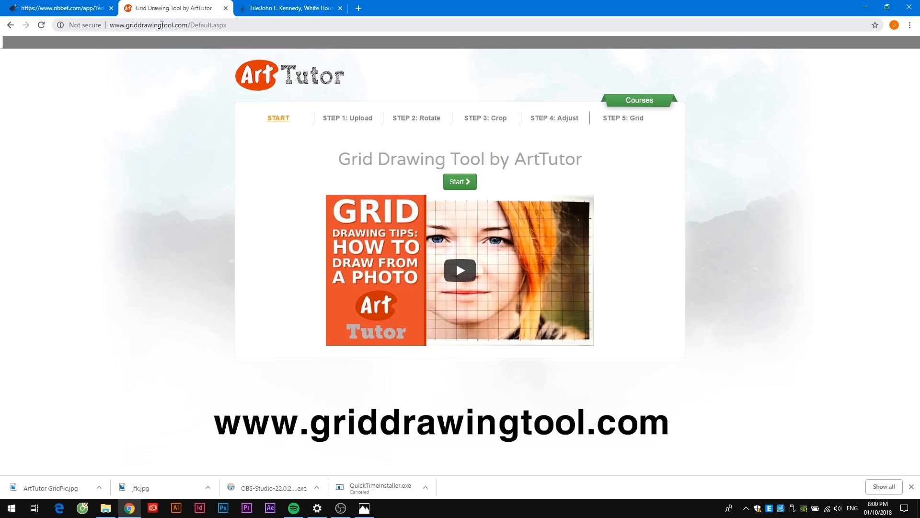
pyautogui.moveTo(109, 25); pyautogui.dragTo(231, 24)
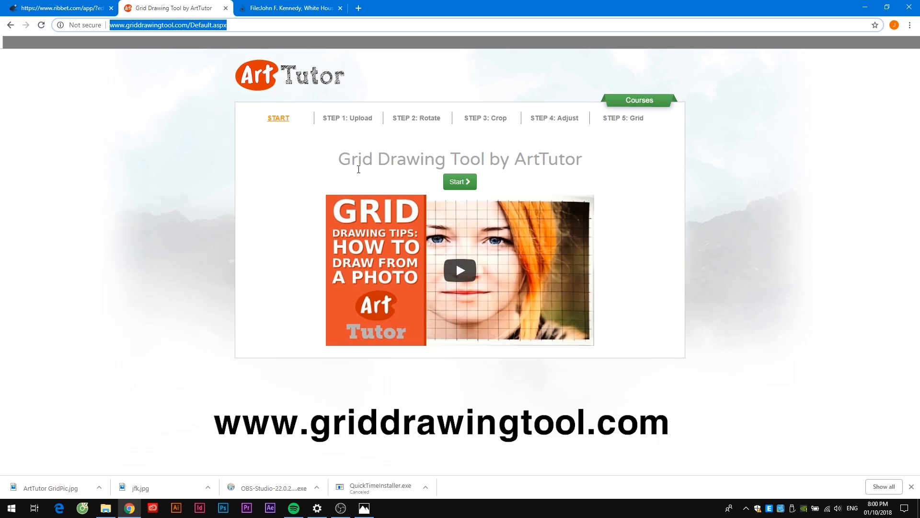
pyautogui.click(344, 125)
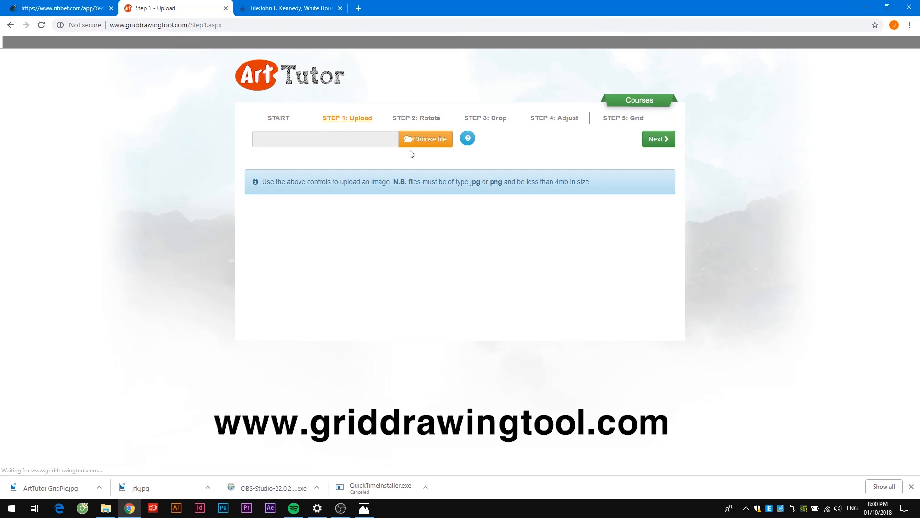
pyautogui.click(418, 142)
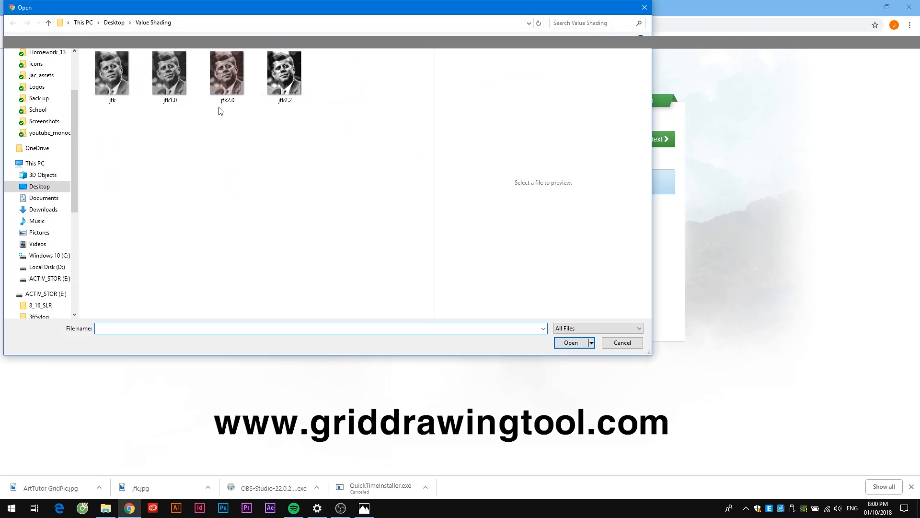
pyautogui.doubleClick(295, 82)
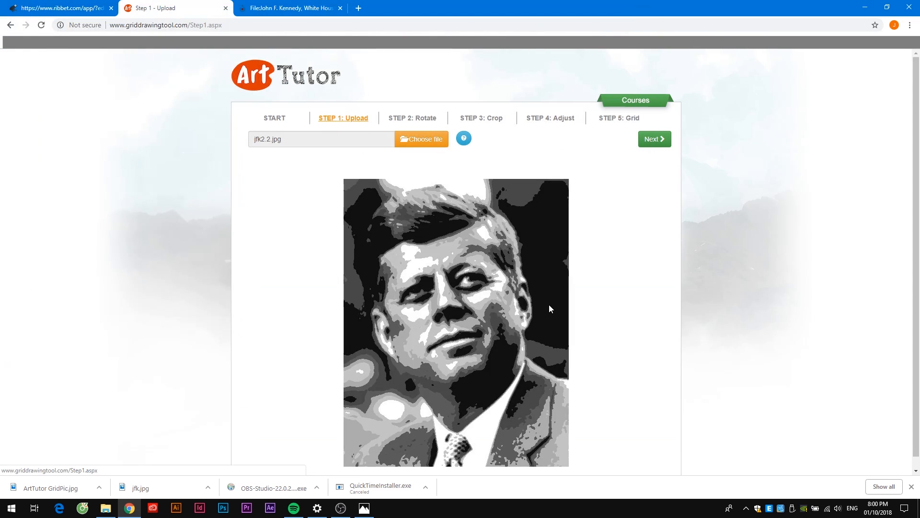
pyautogui.scroll(-1, 541, 297)
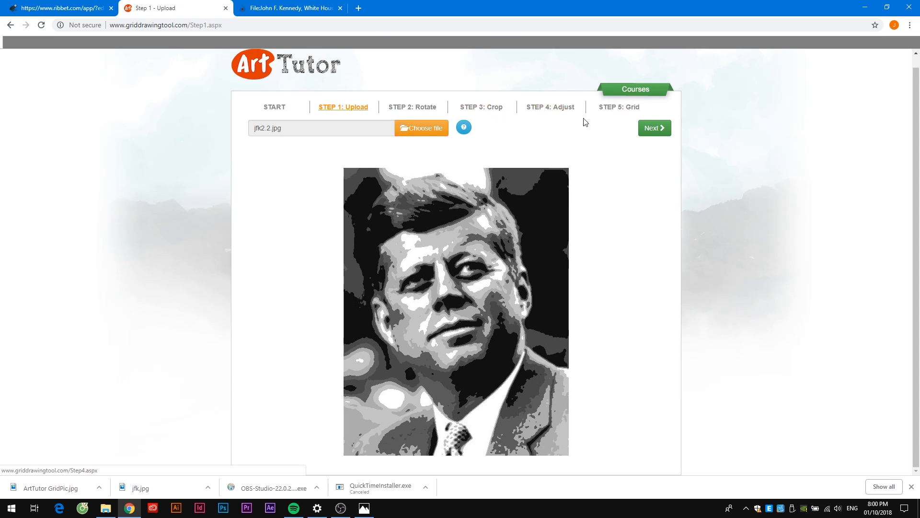
# - Apply a grid 9 boxes wide to the uploaded portrait and download the gridded picture
pyautogui.click(617, 110)
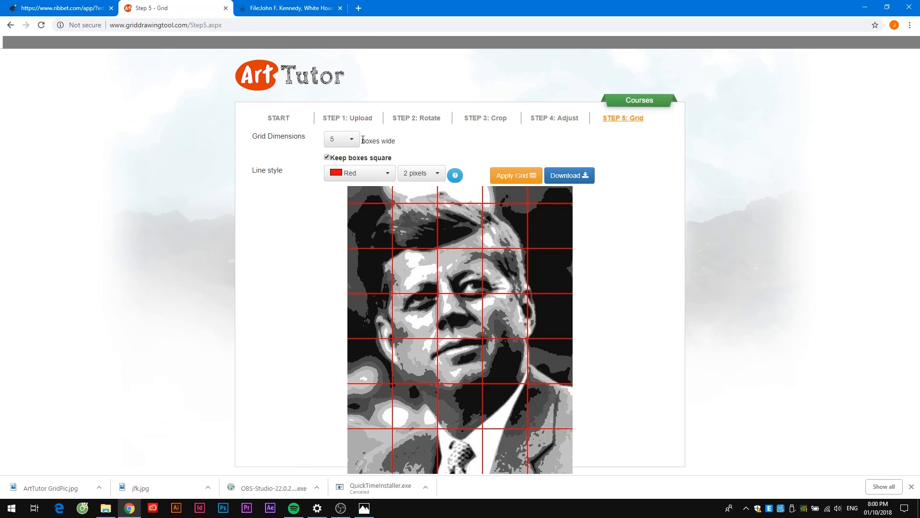
pyautogui.click(352, 140)
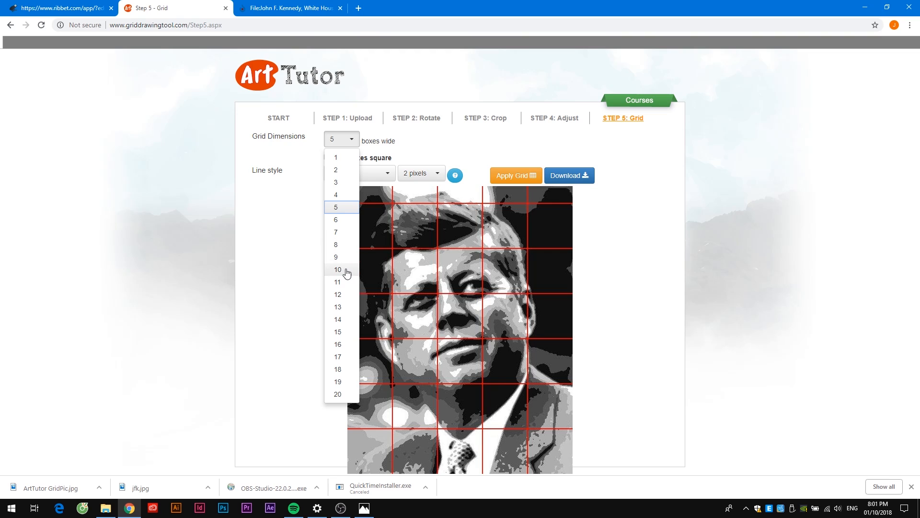
pyautogui.click(347, 287)
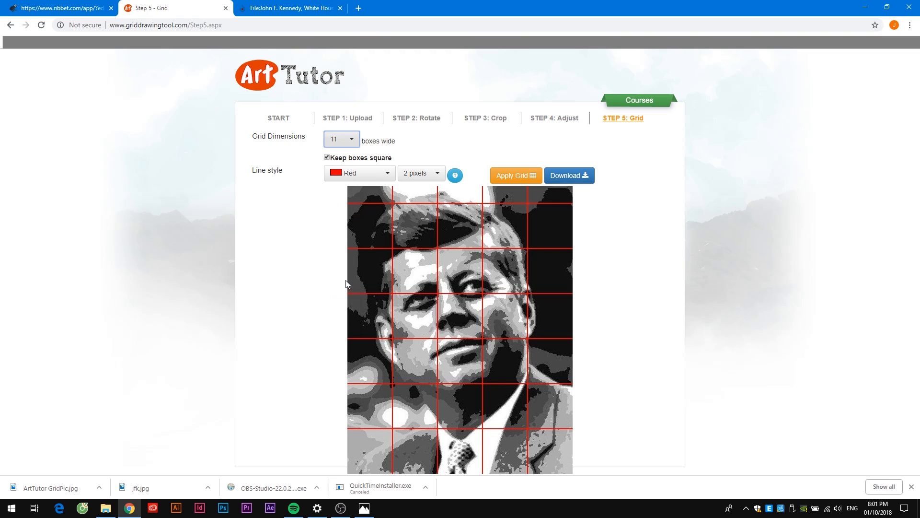
pyautogui.click(352, 140)
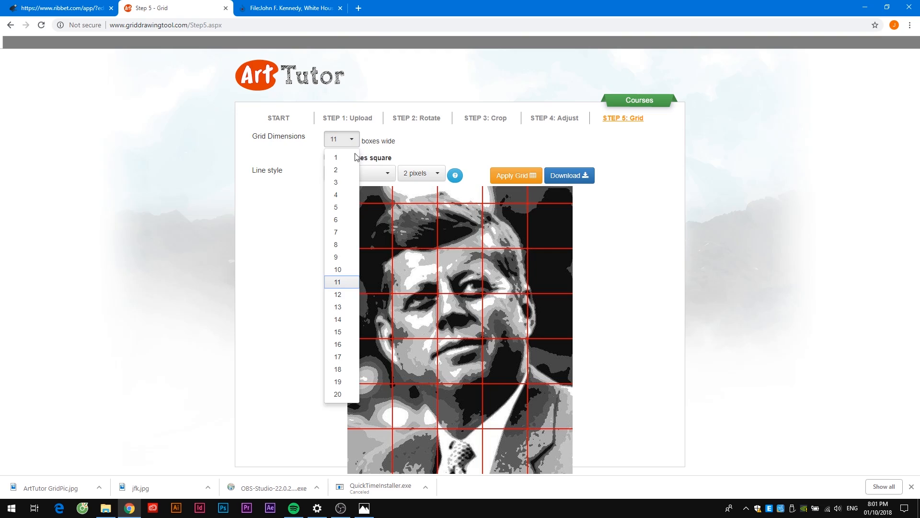
pyautogui.click(349, 259)
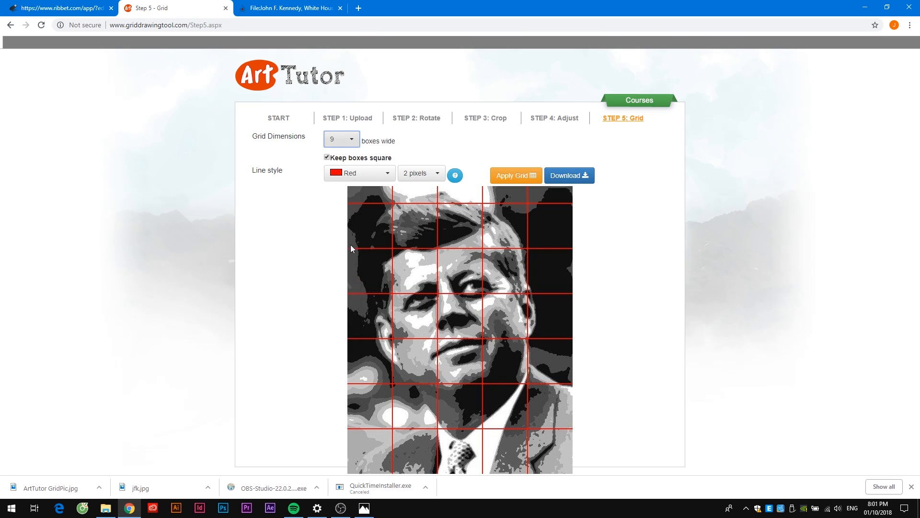
pyautogui.click(517, 177)
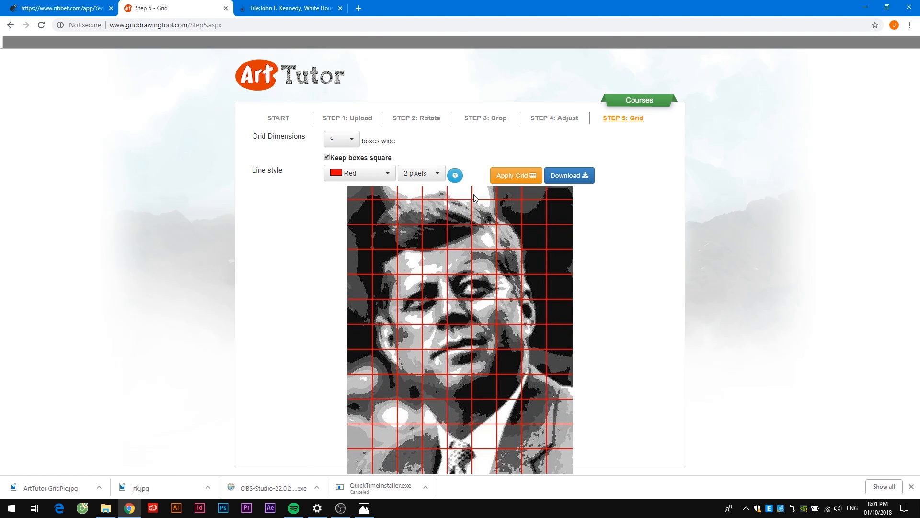
pyautogui.click(558, 180)
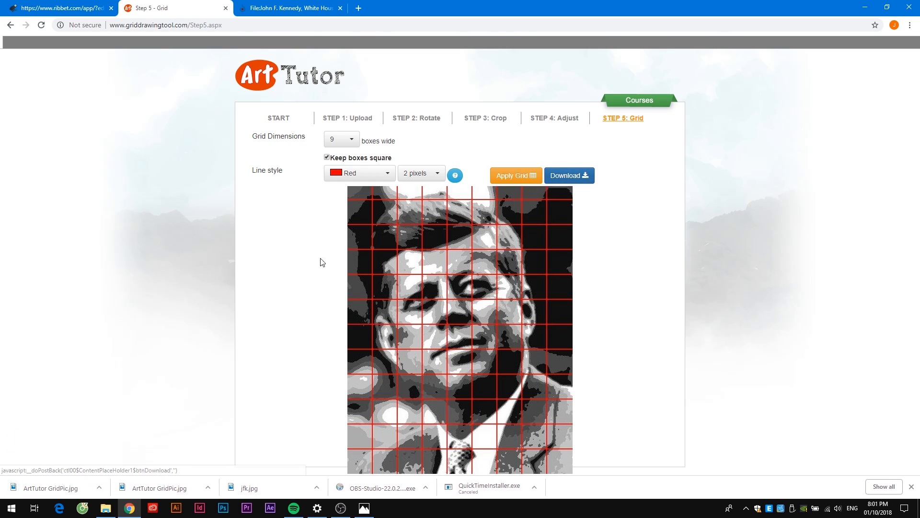
# - Show the downloaded ArtTutor GridPic image in its folder and rename it jfk.final
pyautogui.rightClick(65, 485)
pyautogui.click(87, 461)
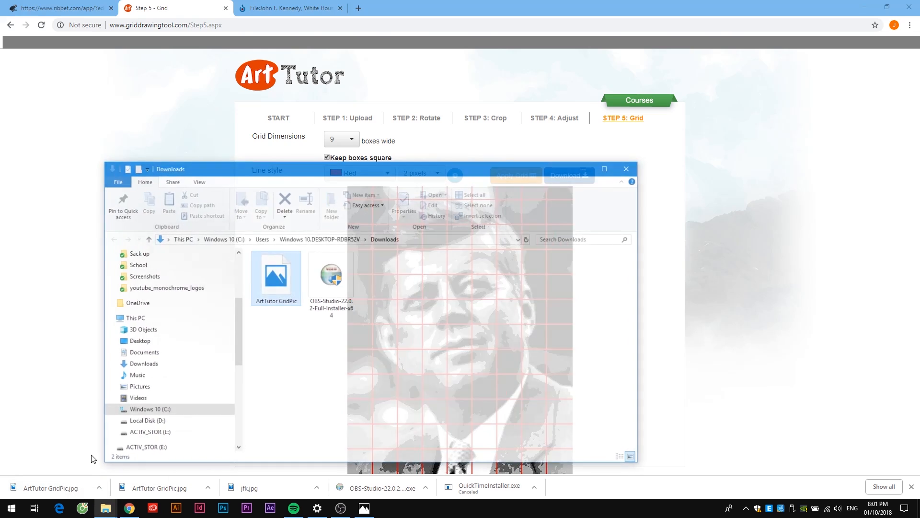
pyautogui.click(290, 306)
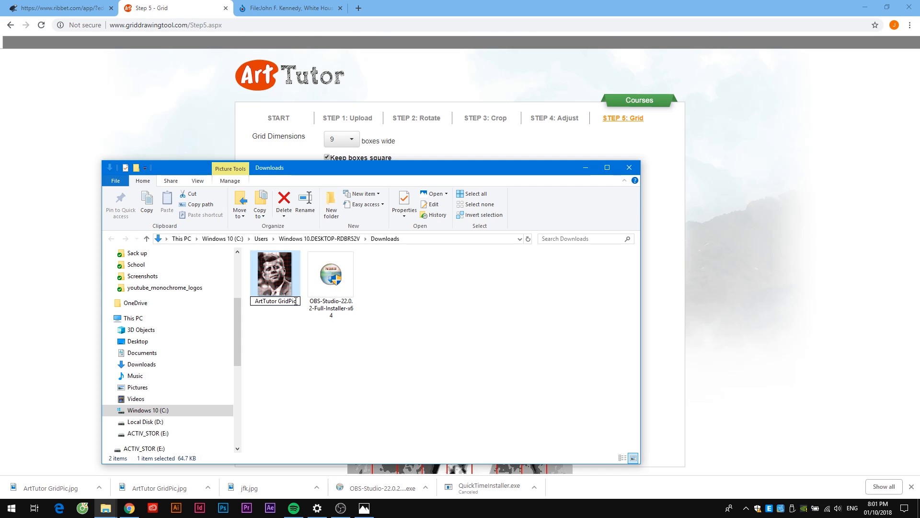
pyautogui.write('jf')
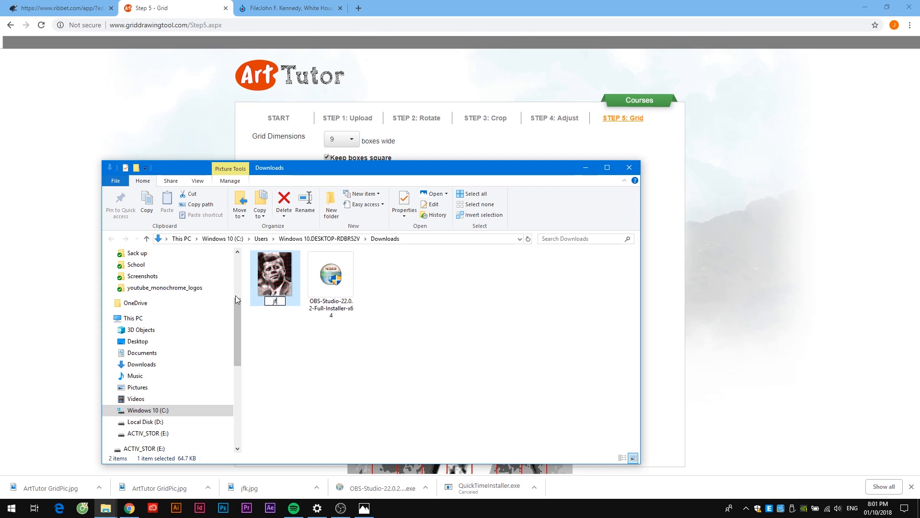
pyautogui.write('k.final')
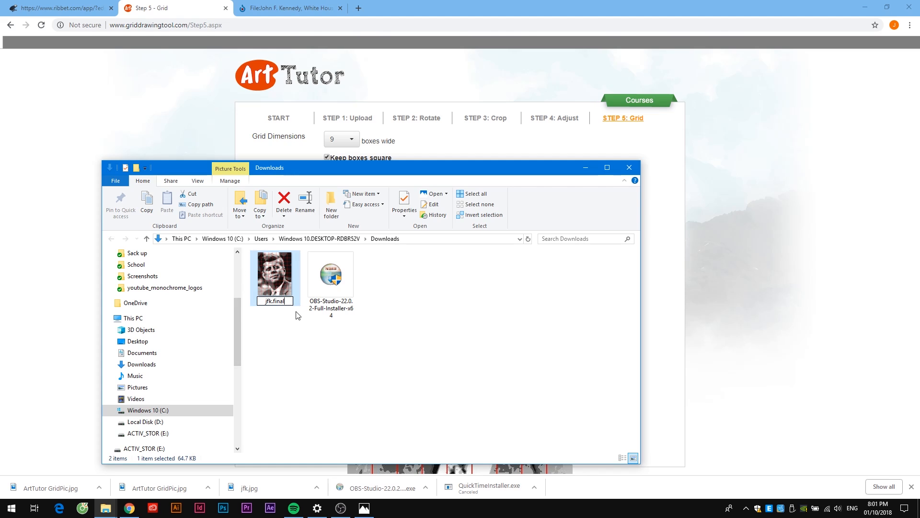
pyautogui.press('Return')
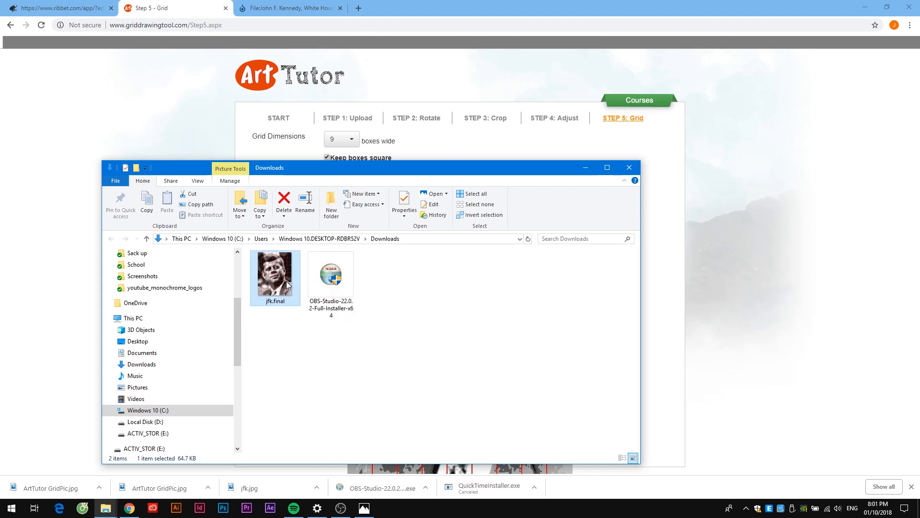
# - Move jfk.final into the Value Shading folder on the Desktop and open it from there for viewing
pyautogui.moveTo(286, 283)
pyautogui.mouseDown()
pyautogui.moveTo(196, 317)
pyautogui.moveTo(163, 346)
pyautogui.moveTo(169, 418)
pyautogui.mouseUp()
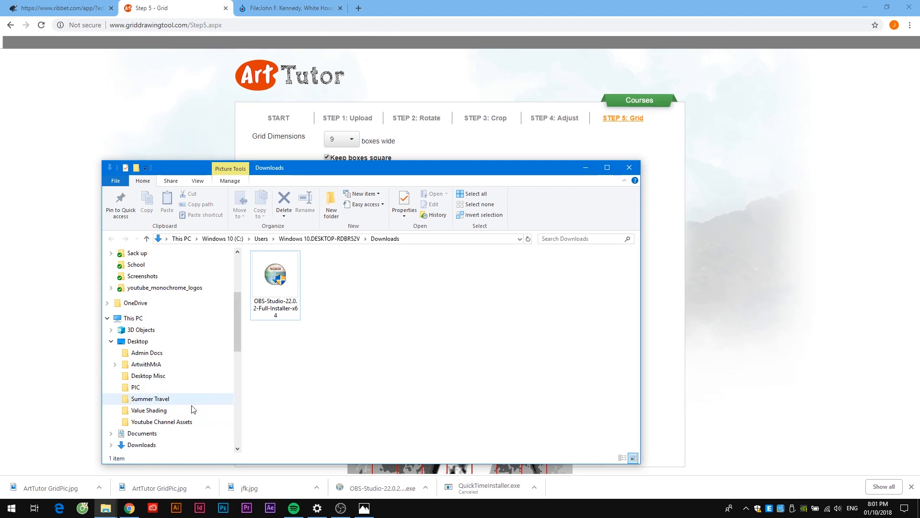
pyautogui.click(177, 412)
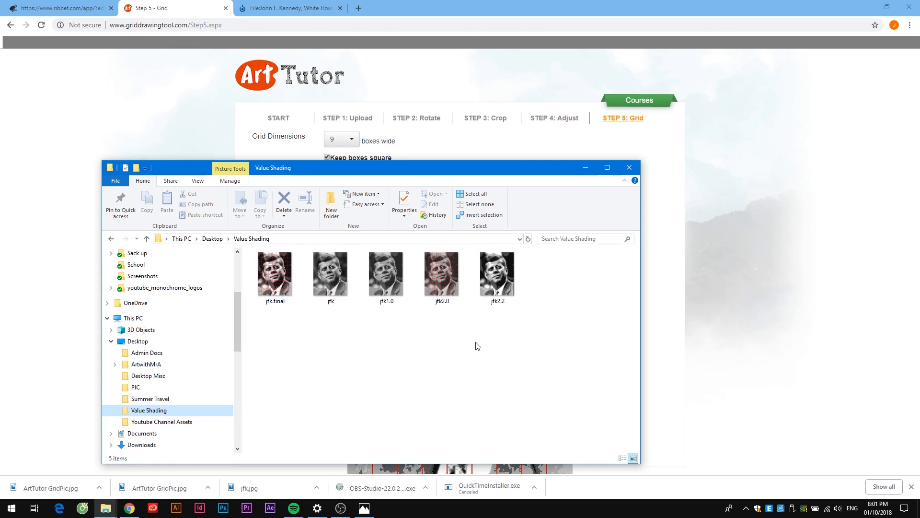
pyautogui.click(283, 276)
pyautogui.doubleClick(283, 276)
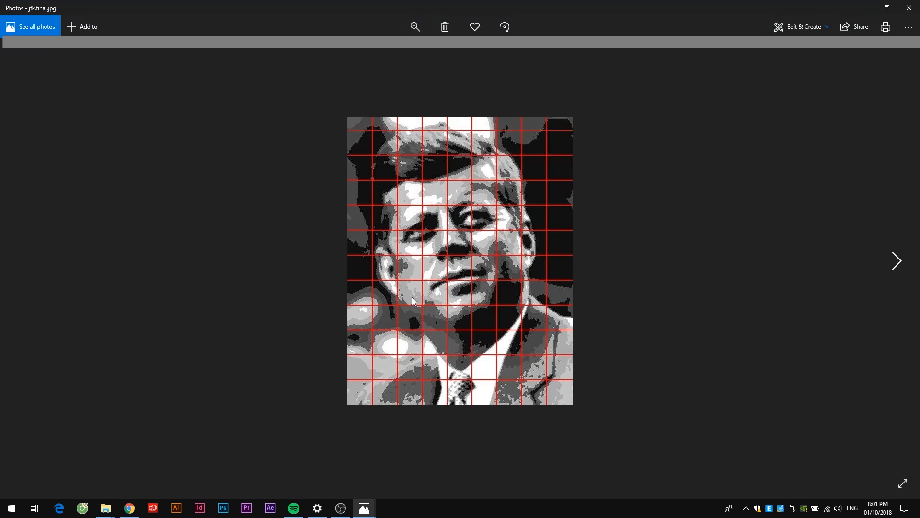